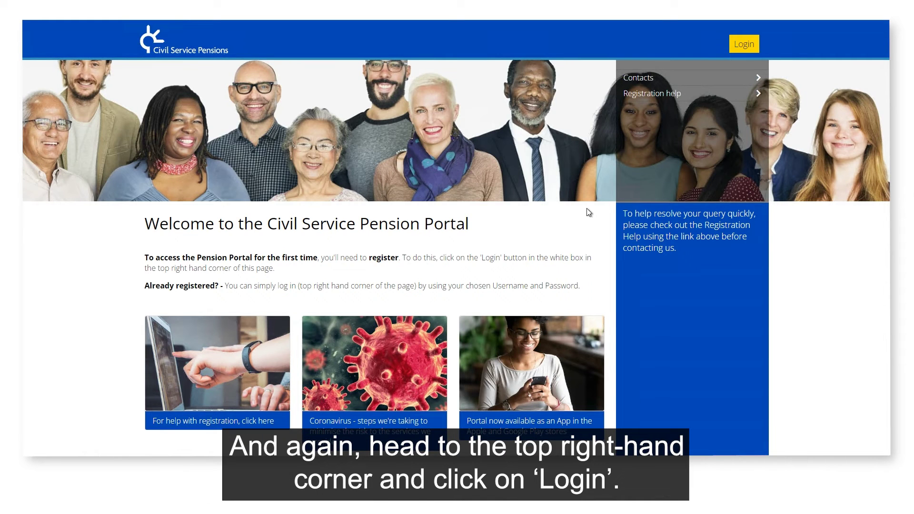
Go from the portal welcome page to the MyCSP login page via the Login button.
left_click(744, 44)
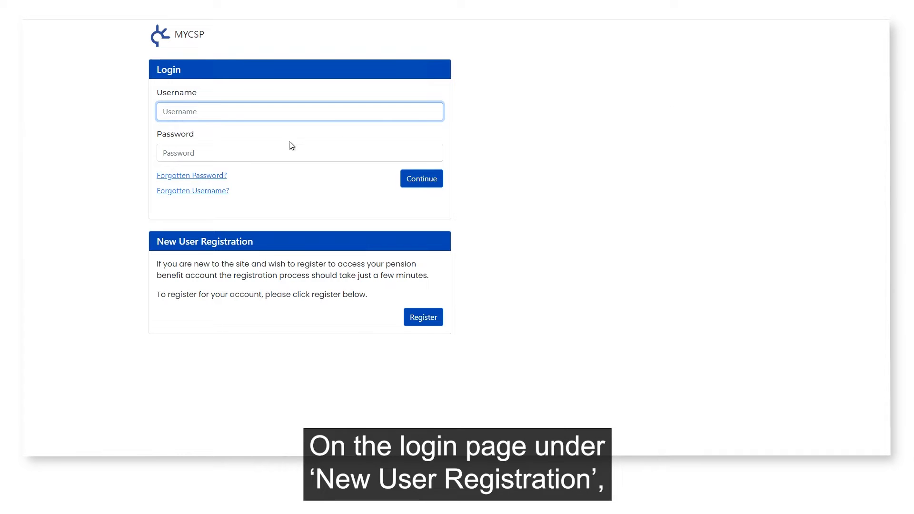
Start a New User Registration from the login page.
left_click(424, 320)
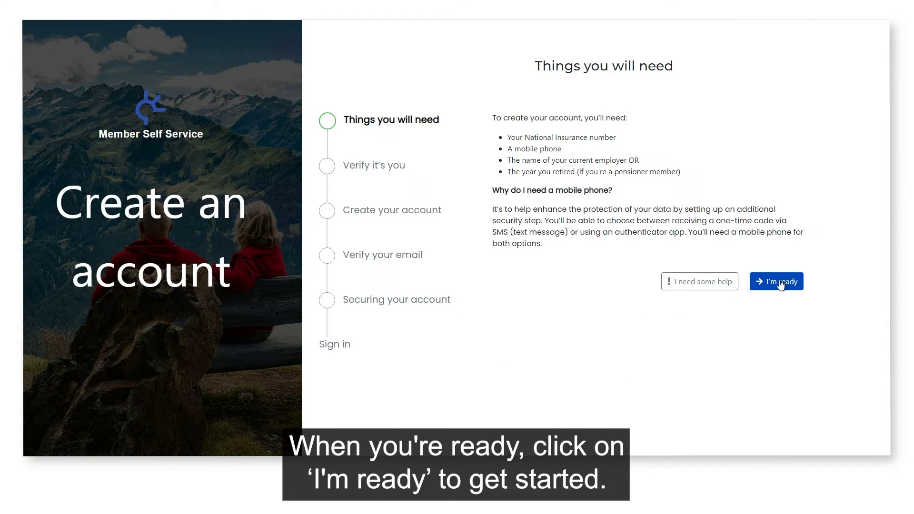
Begin account creation and submit the member's National Insurance number for verification.
left_click(780, 282)
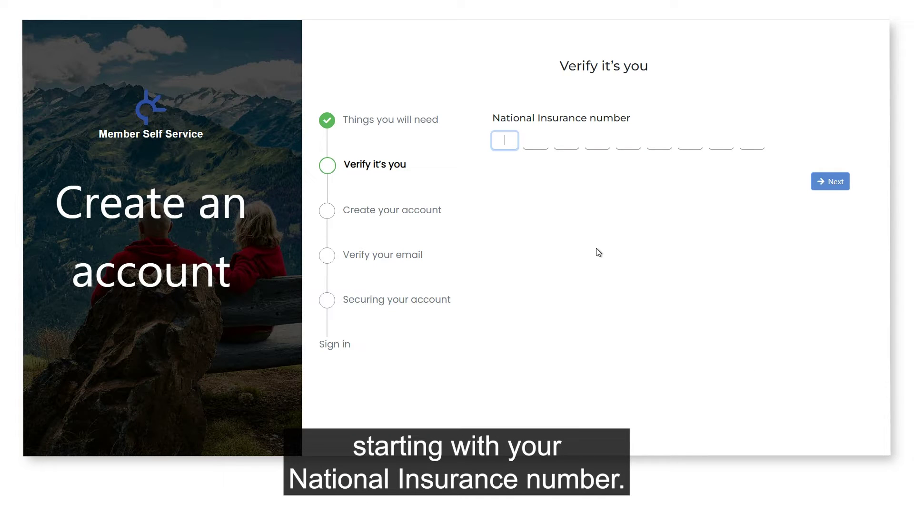
type("QQ")
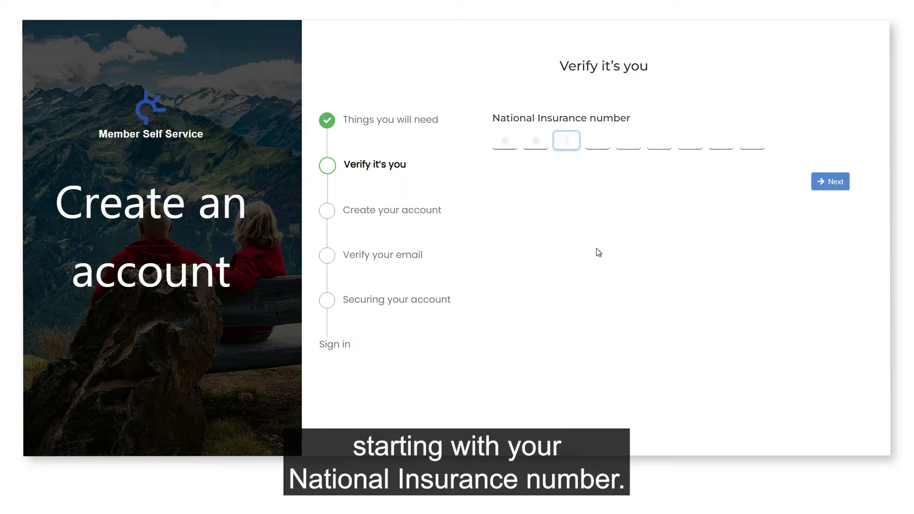
type("12")
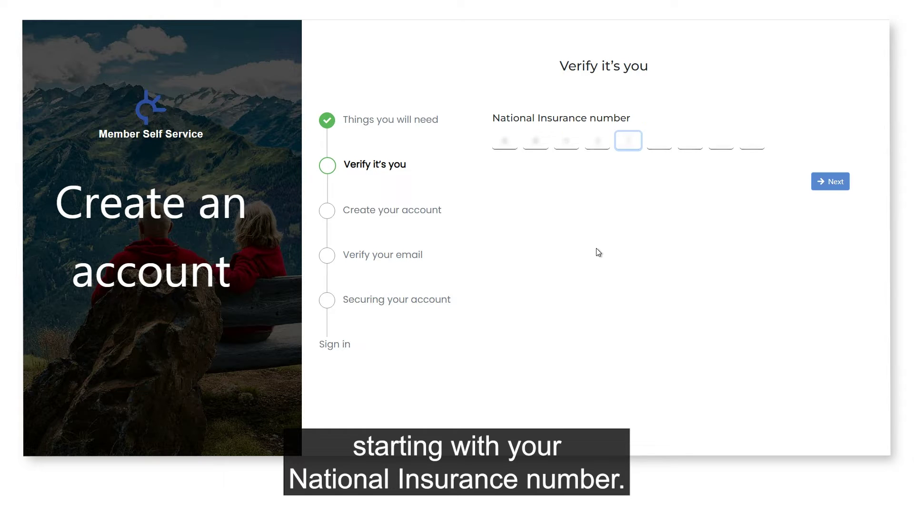
type("3456C")
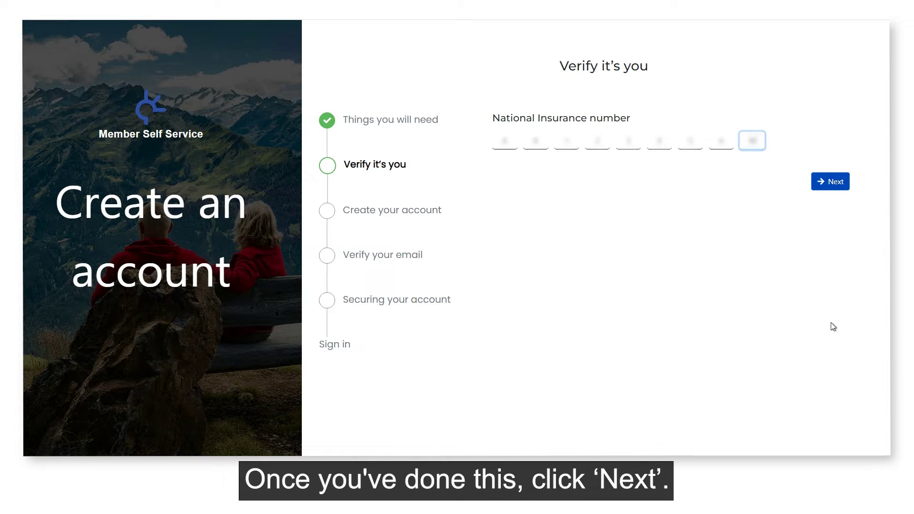
left_click(830, 183)
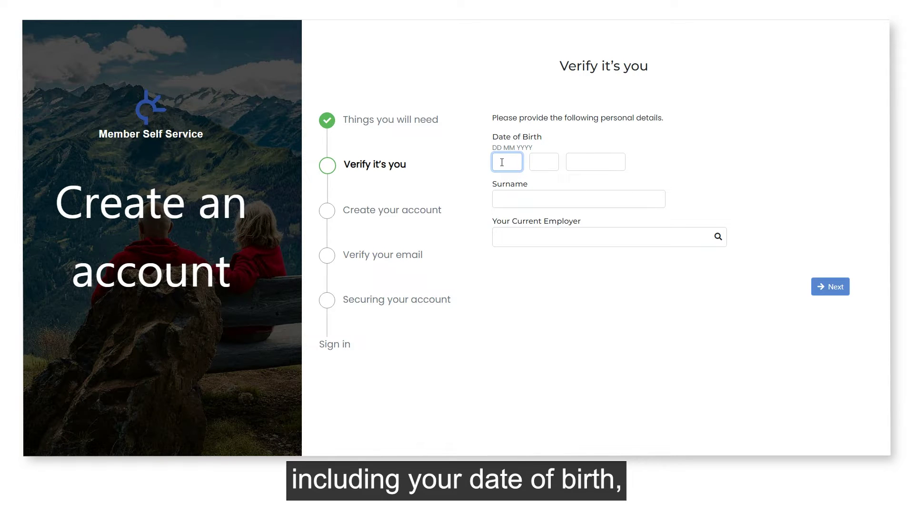
Fill in the member's date of birth and surname, and choose HMRC as current employer.
type("12")
left_click(545, 162)
type("0")
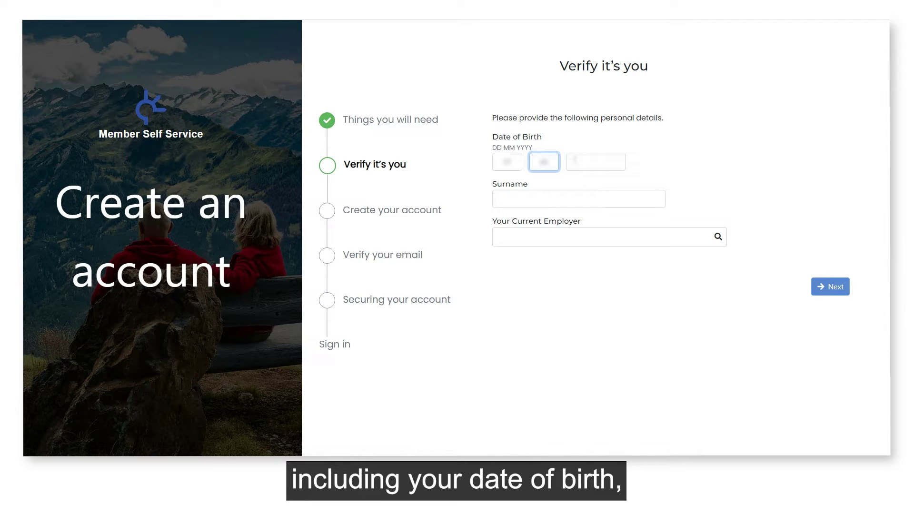
left_click(586, 161)
type("1967")
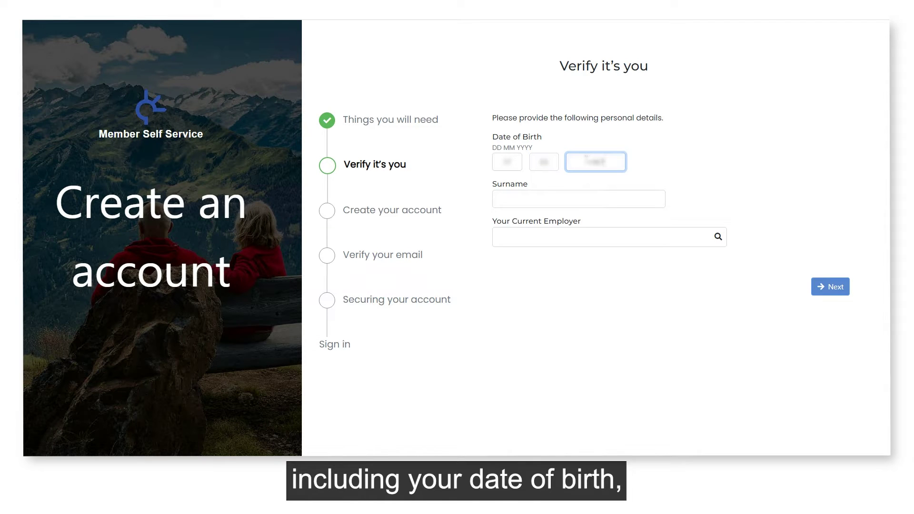
left_click(591, 200)
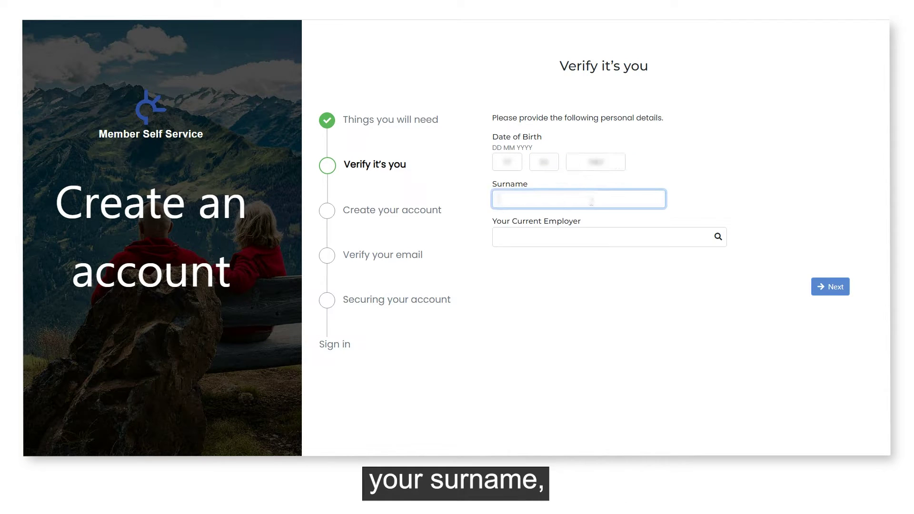
type("SmiVAAADDDDRSURNAME")
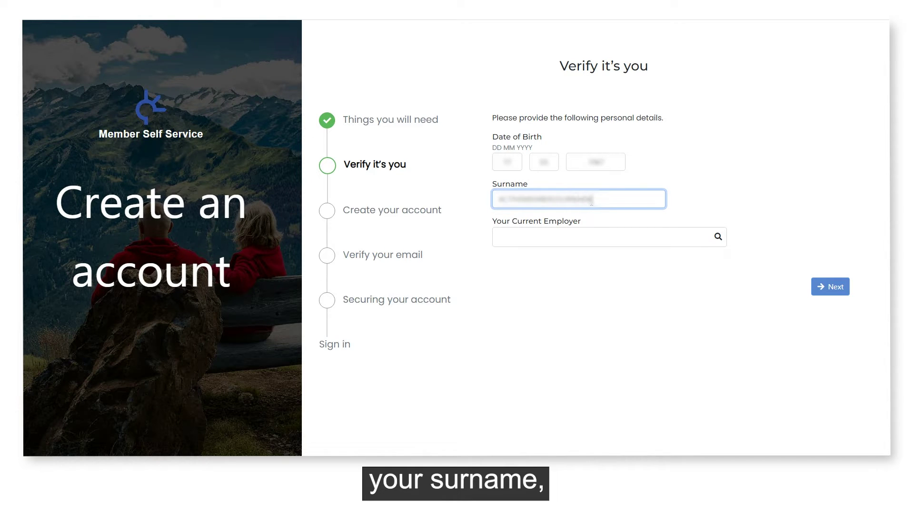
left_click(593, 239)
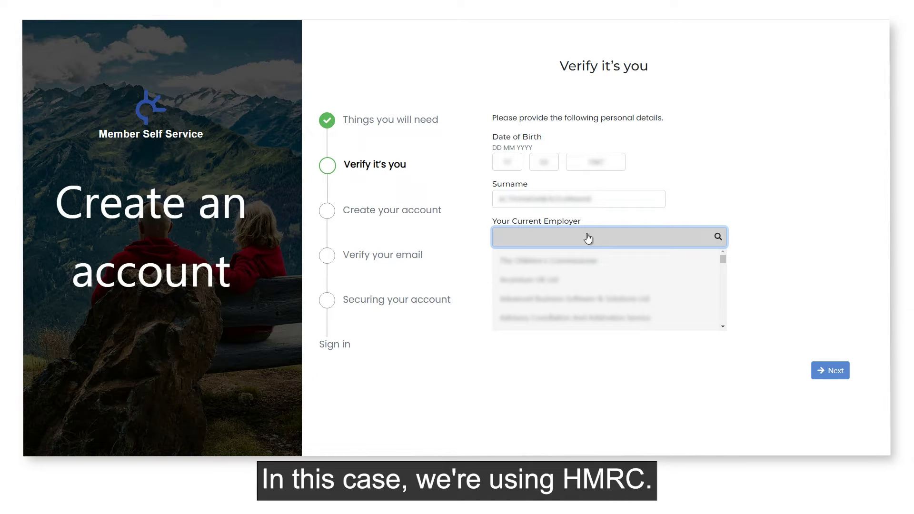
type("HMR")
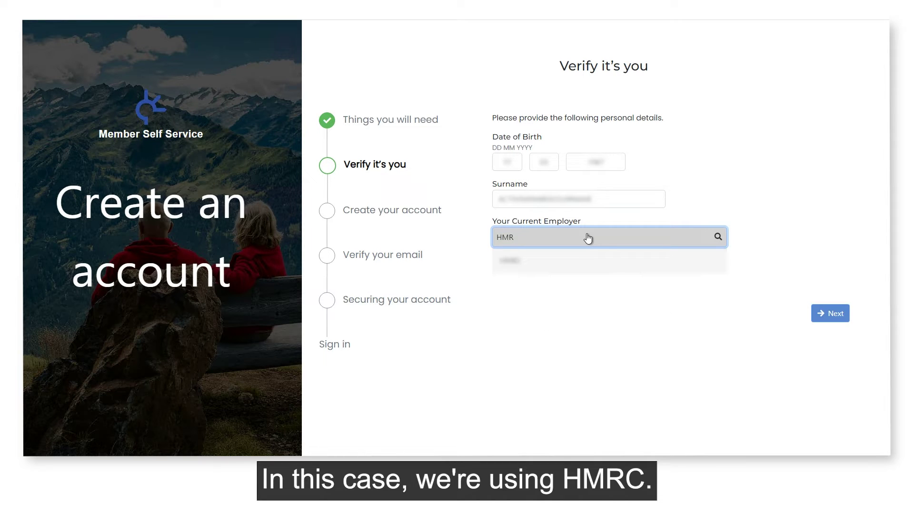
left_click(590, 267)
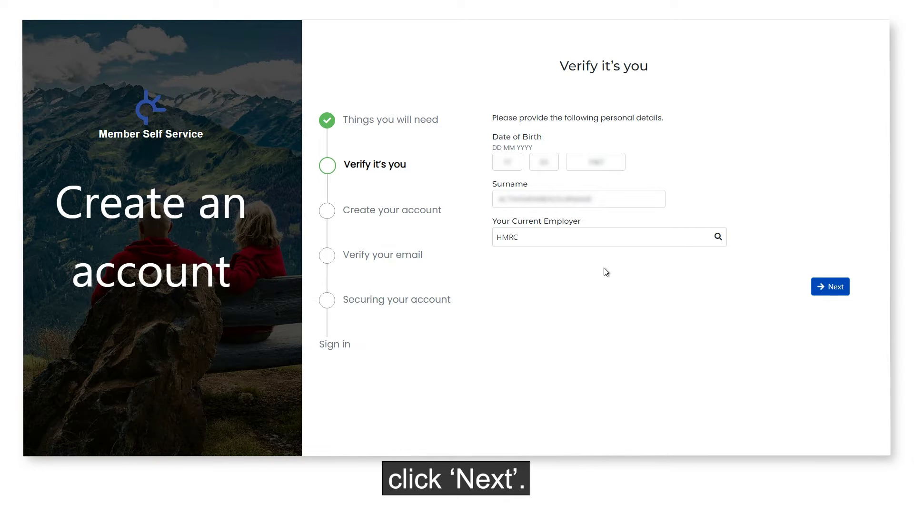
Submit the identity details, then create username Test2 with a valid account password.
left_click(835, 287)
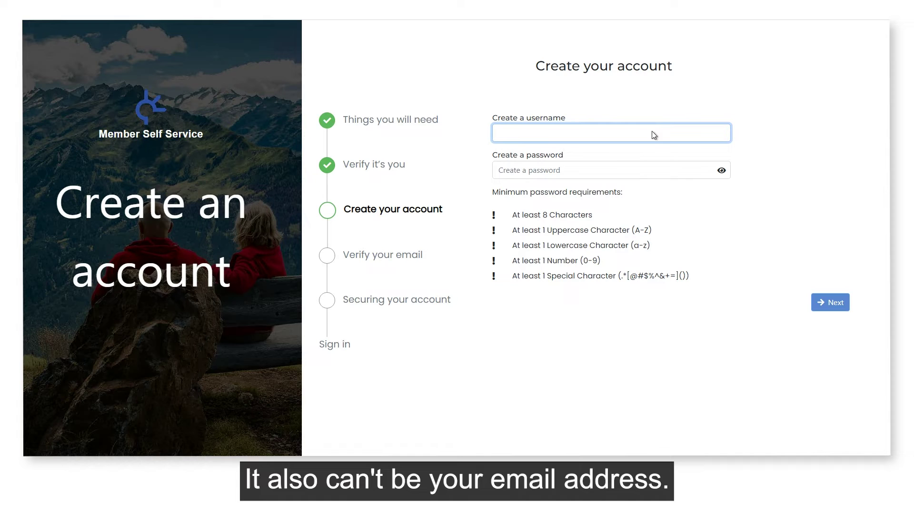
type("est2")
left_click(650, 173)
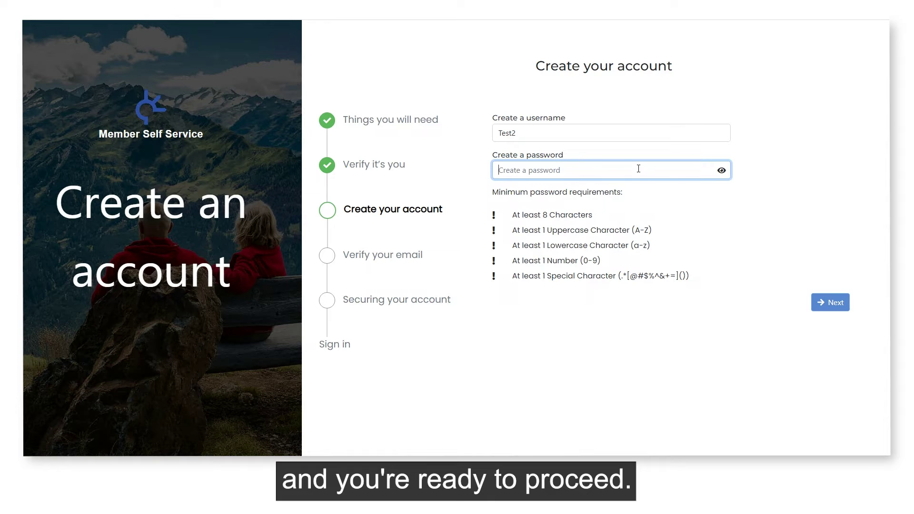
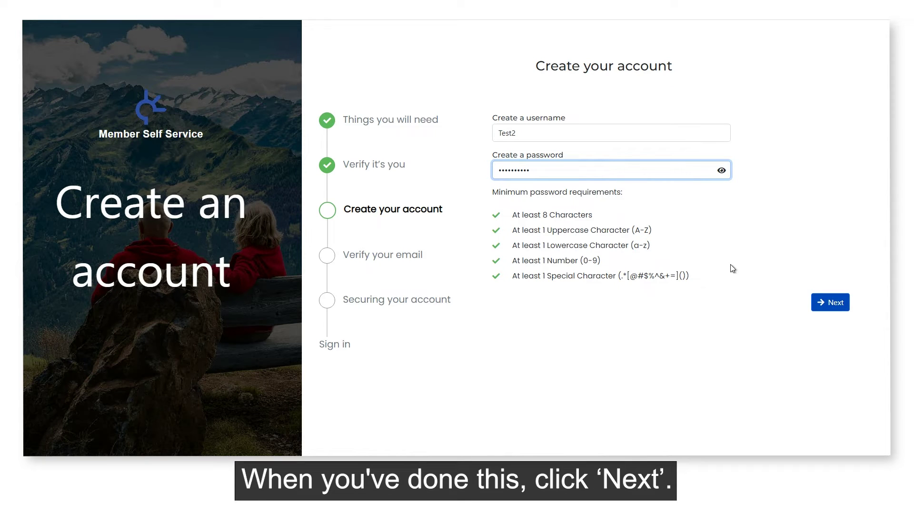
left_click(826, 308)
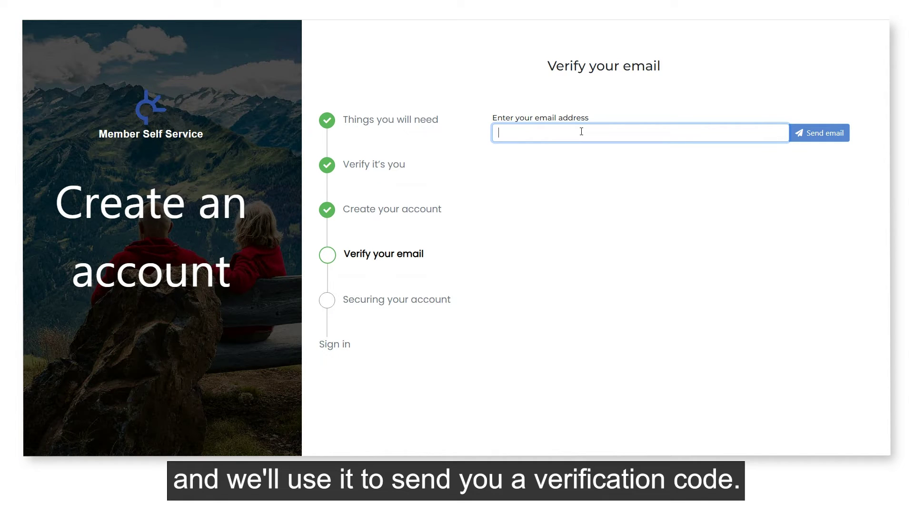
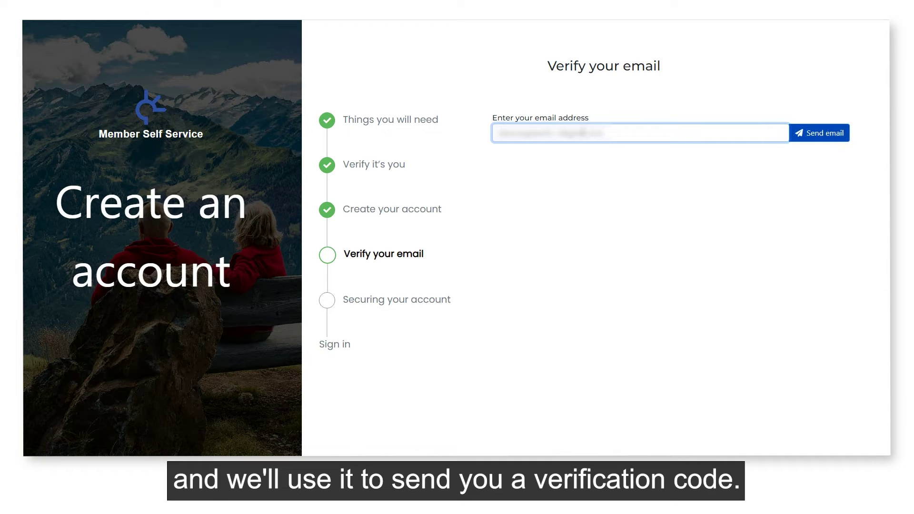
Enter the member's e-mail address and send a verification code to it.
left_click(817, 133)
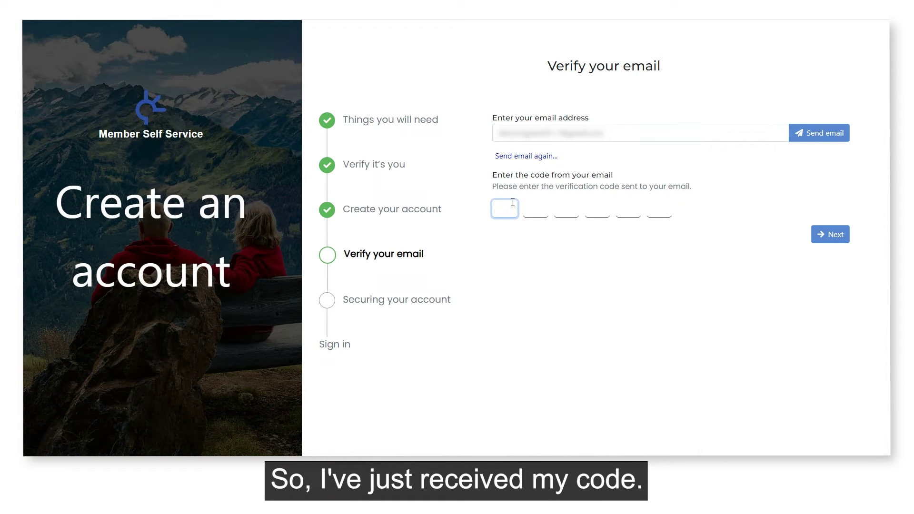
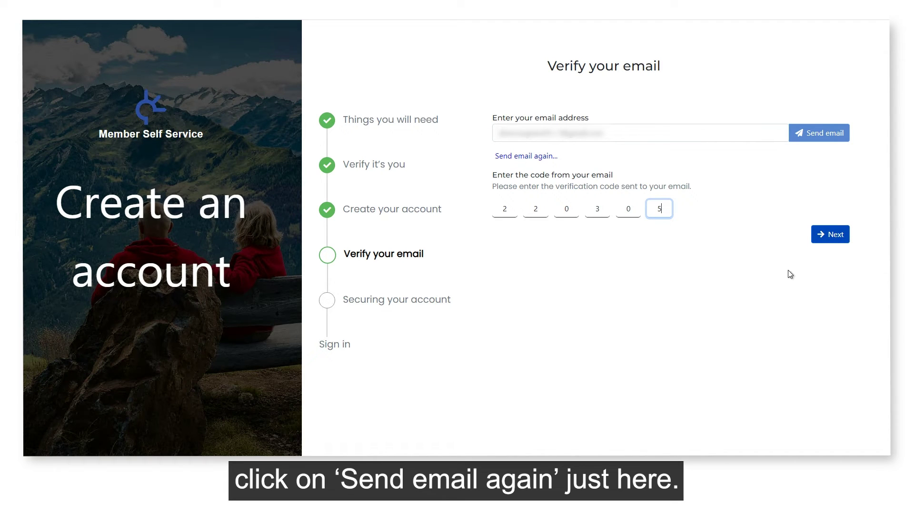
Enter the six-digit e-mail verification code and submit it.
left_click(821, 240)
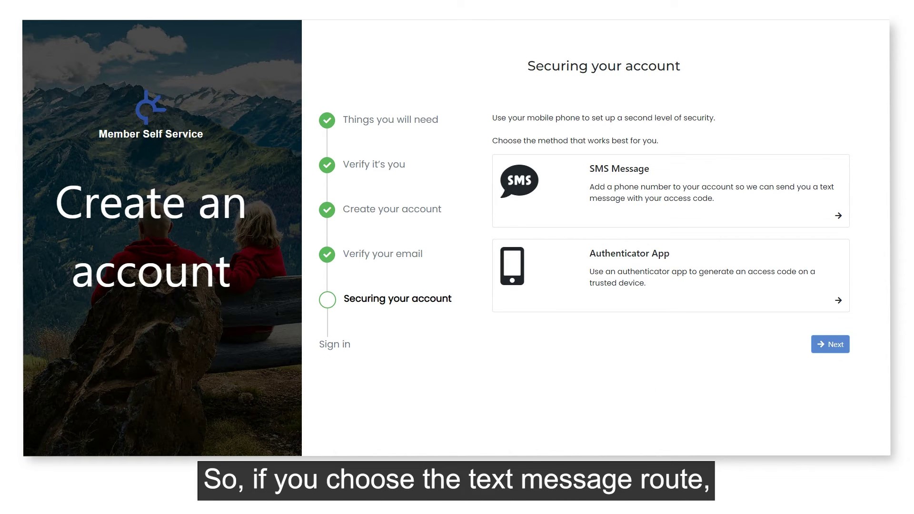
Choose SMS Message as the second-level security method.
left_click(688, 193)
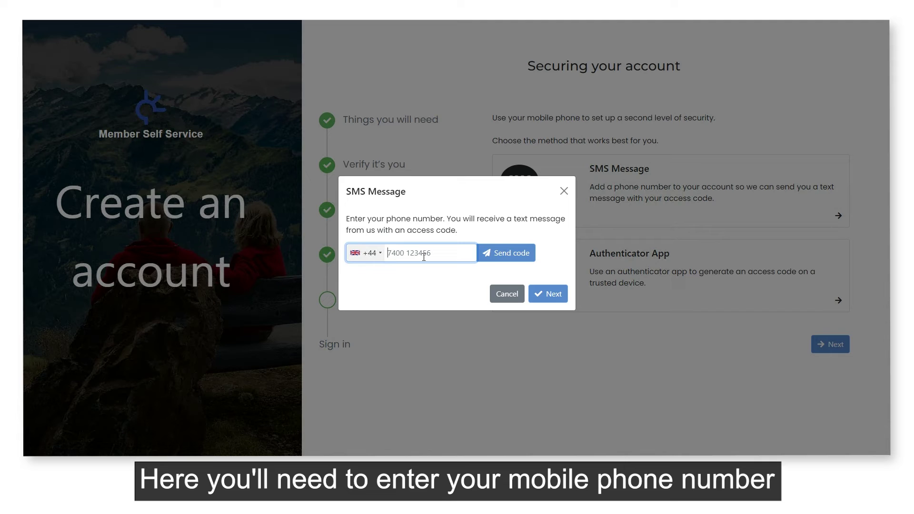
Enter the mobile phone number, send an access code, and confirm the texted code.
type("??????????")
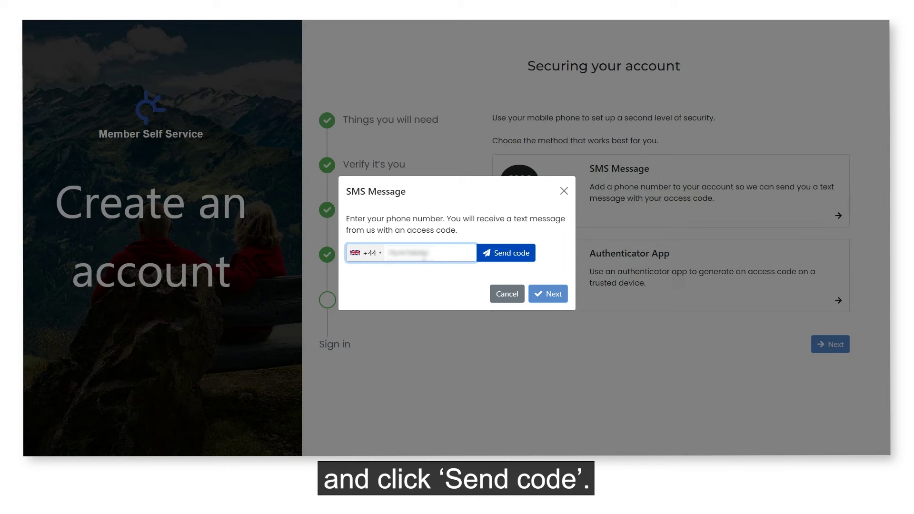
left_click(496, 257)
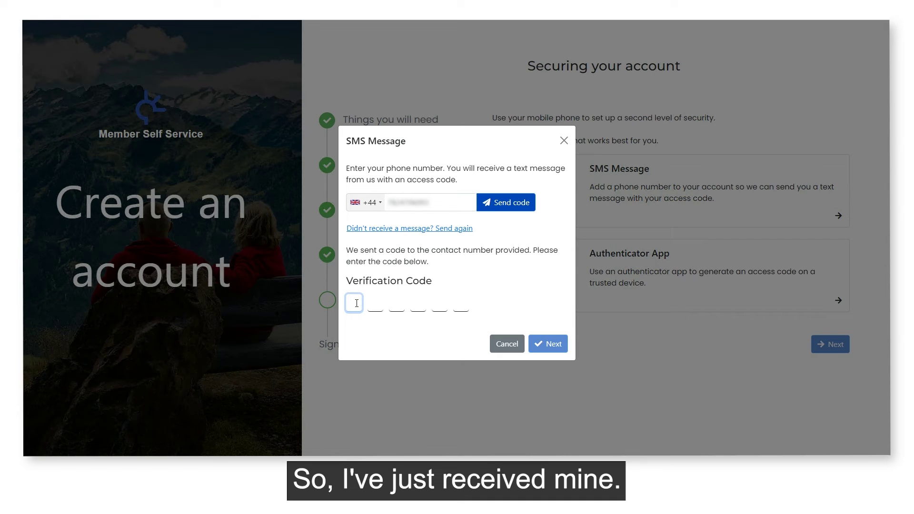
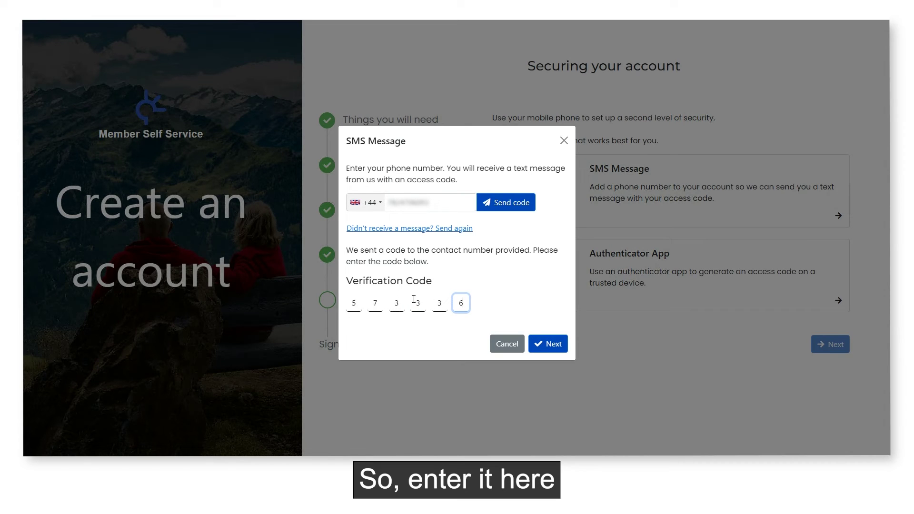
left_click(550, 345)
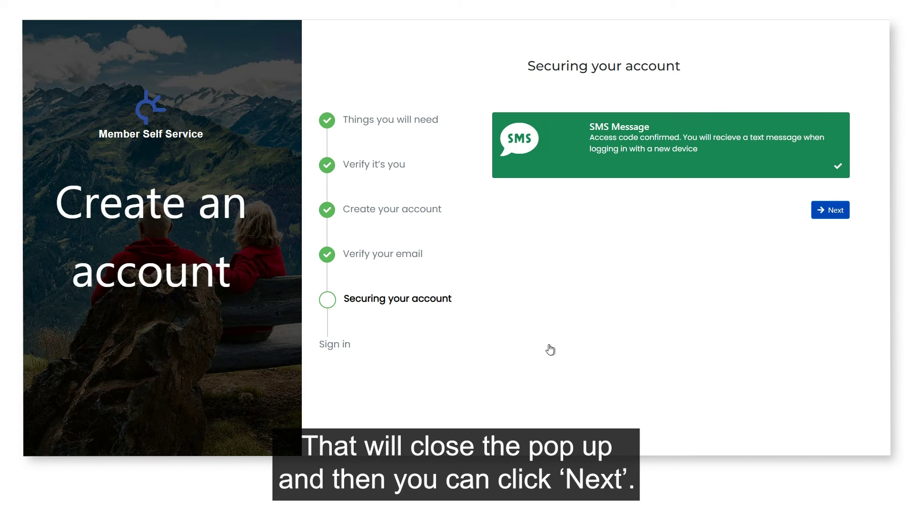
Continue past the confirmed SMS Message card back to the security method choices.
left_click(829, 212)
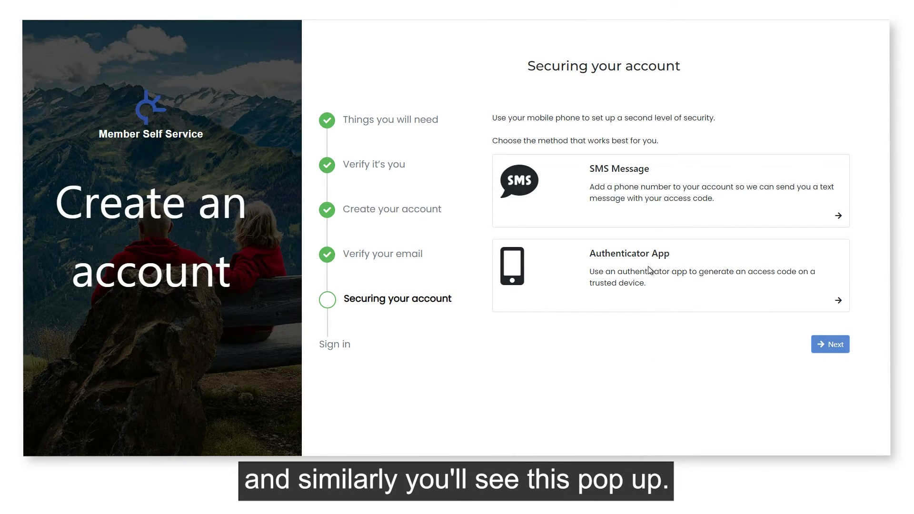
Link an authenticator app by entering its six-digit verification code, then continue to the recovery codes.
left_click(649, 269)
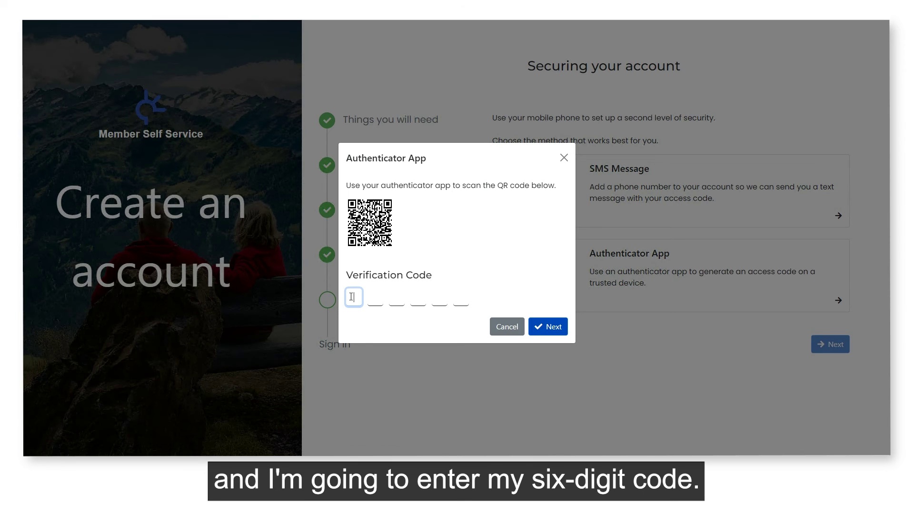
left_click(549, 328)
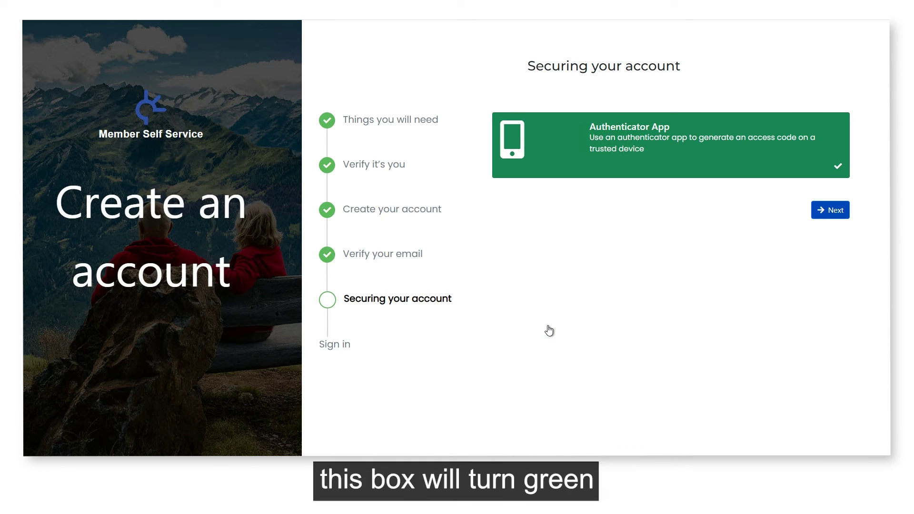
left_click(822, 210)
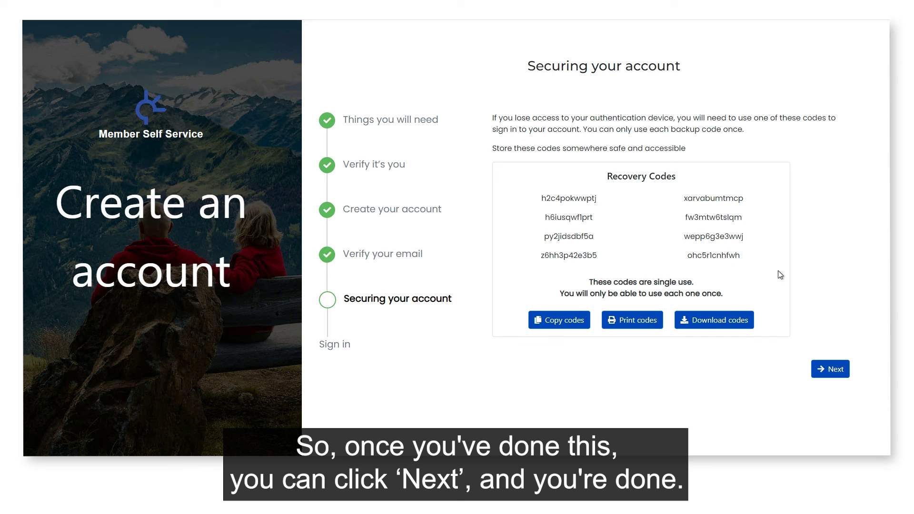
Finish the account security setup past the recovery codes and return to the login page.
left_click(830, 369)
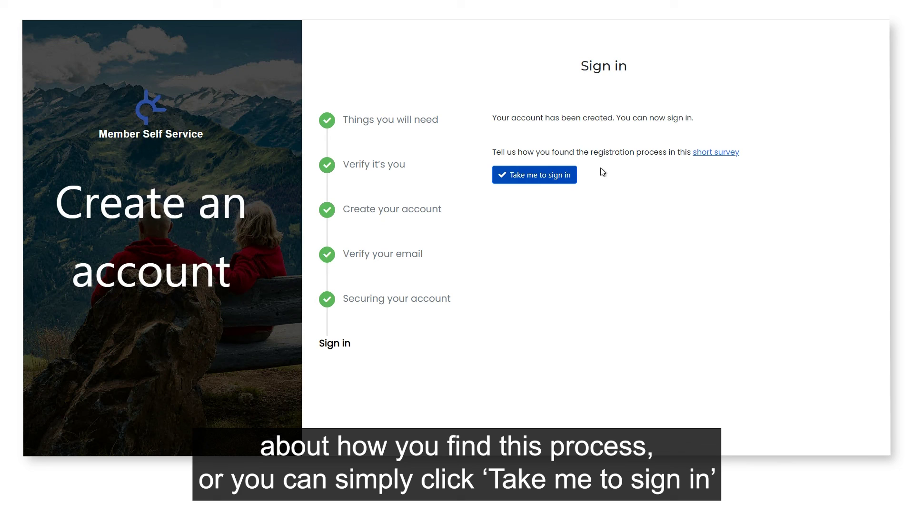
left_click(536, 183)
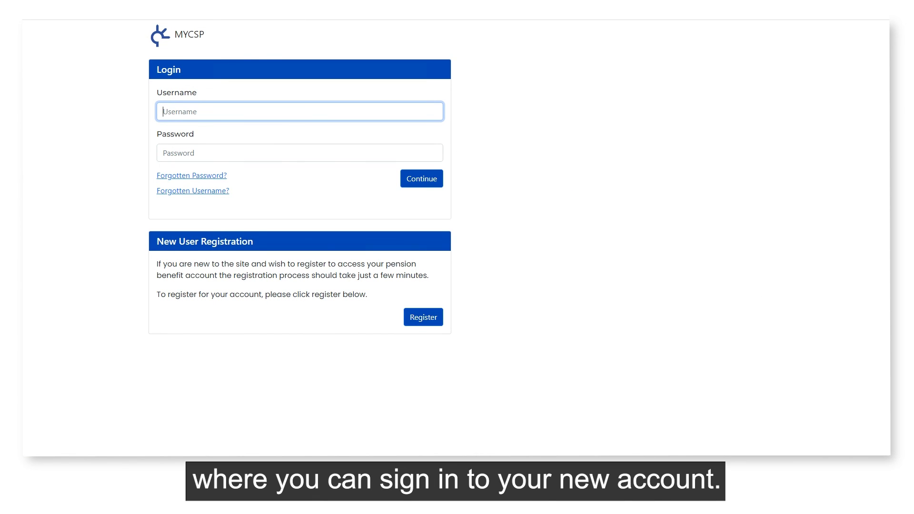
Enter the new account's username and password on the login form.
type("Test2")
left_click(309, 157)
type("•••••")
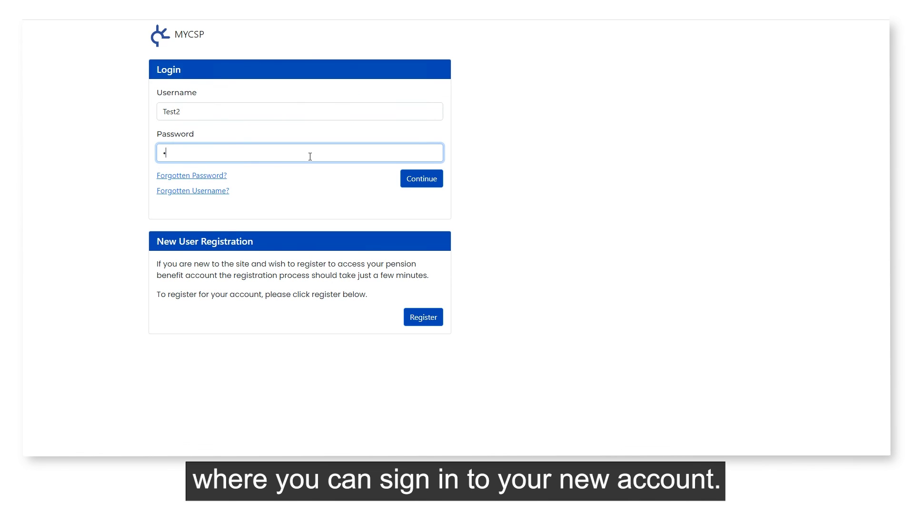
type("•••••")
Submit the login and start entering the SMS authentication code on the Two Factor Authentication page.
left_click(421, 178)
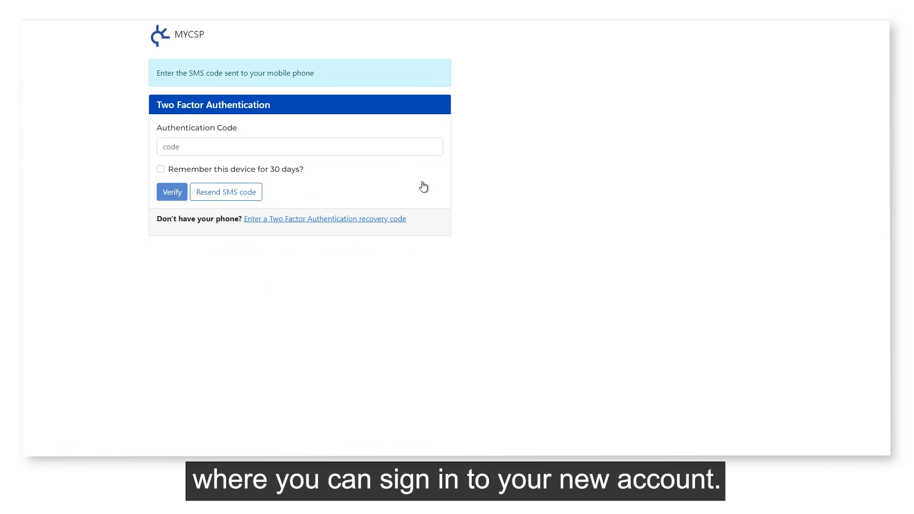
left_click(377, 144)
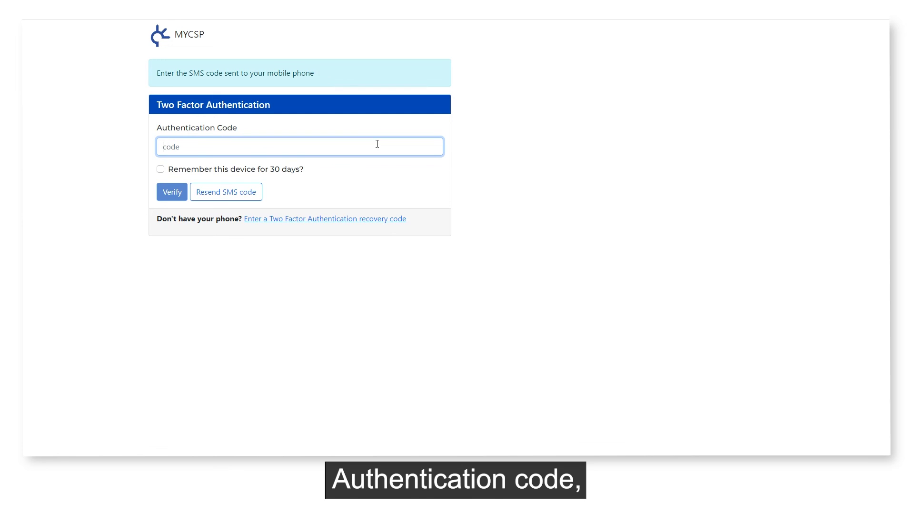
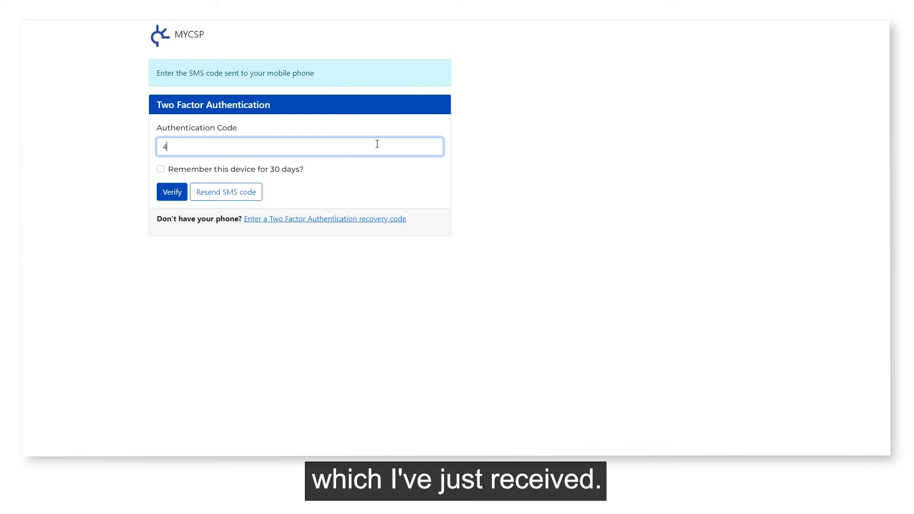